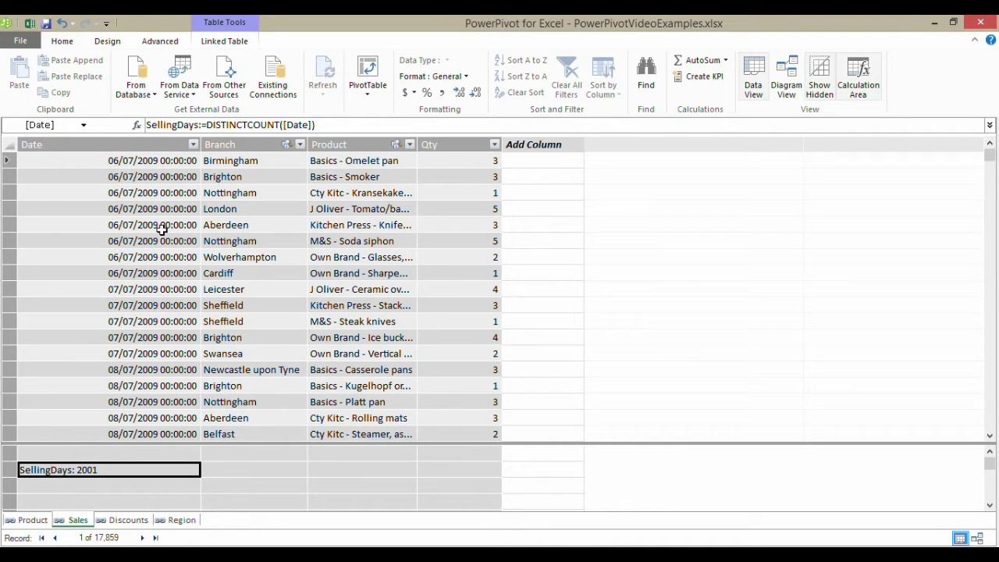
# Format the Sales table's Date column in the 14 March 2001 style and narrow the column
pyautogui.click(147, 163)
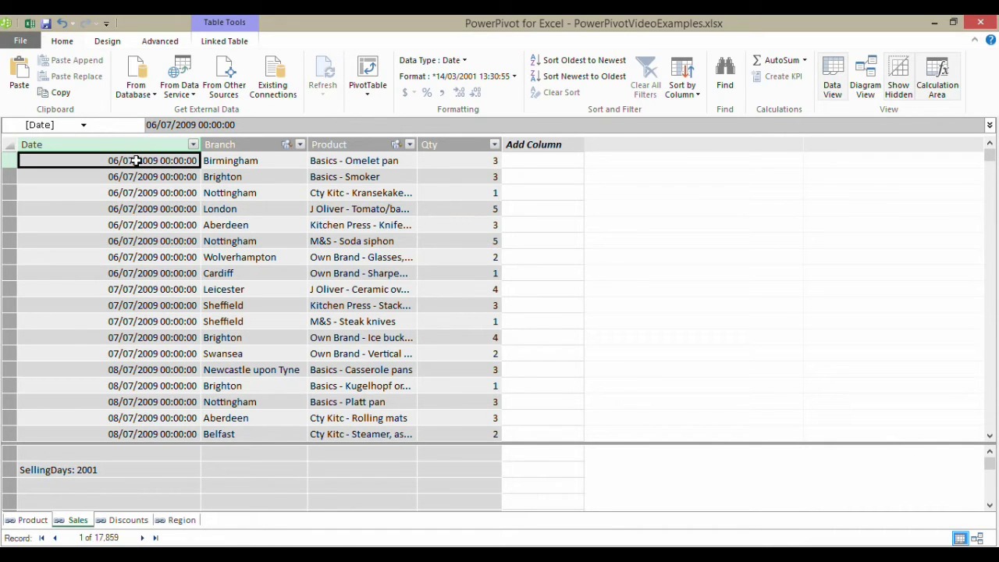
pyautogui.click(514, 76)
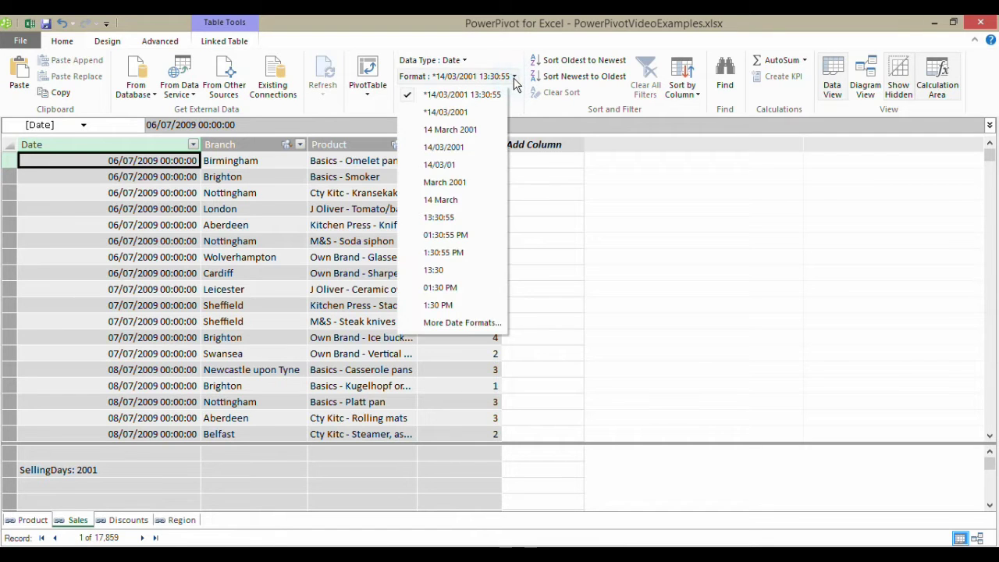
pyautogui.click(449, 131)
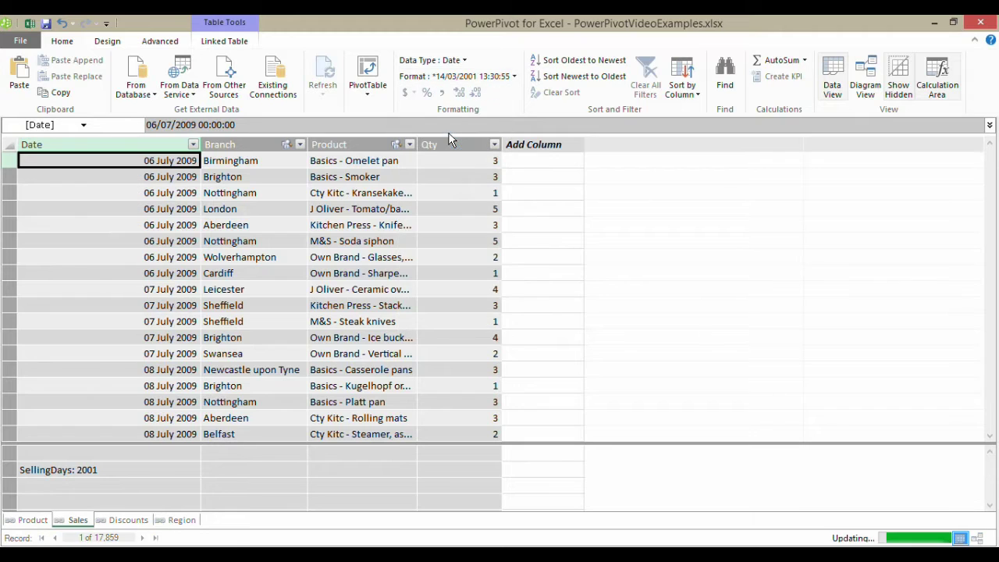
pyautogui.moveTo(207, 145); pyautogui.dragTo(117, 146)
# Add a new column named Year after Qty in the Sales table and widen it
pyautogui.click(455, 162)
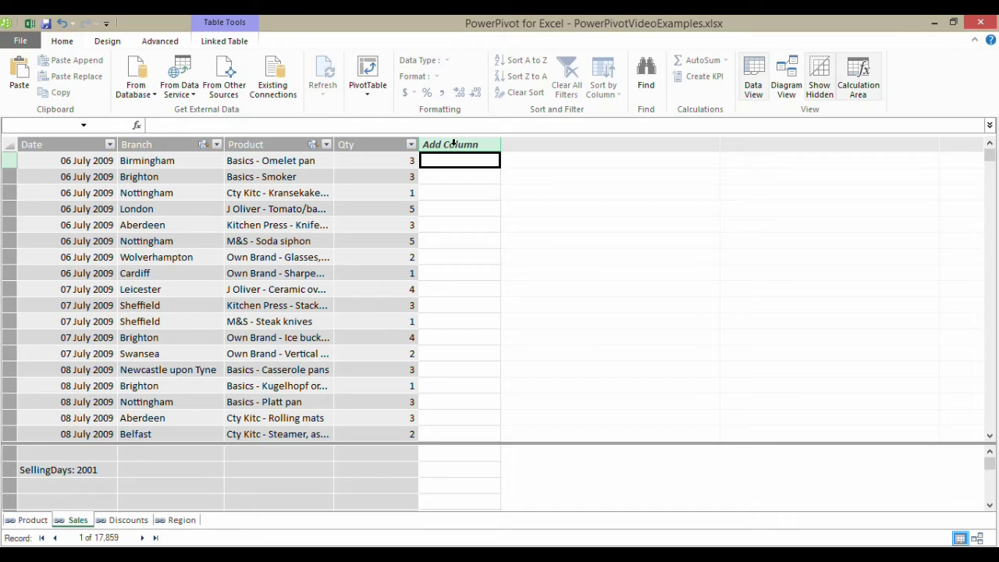
pyautogui.doubleClick(453, 143)
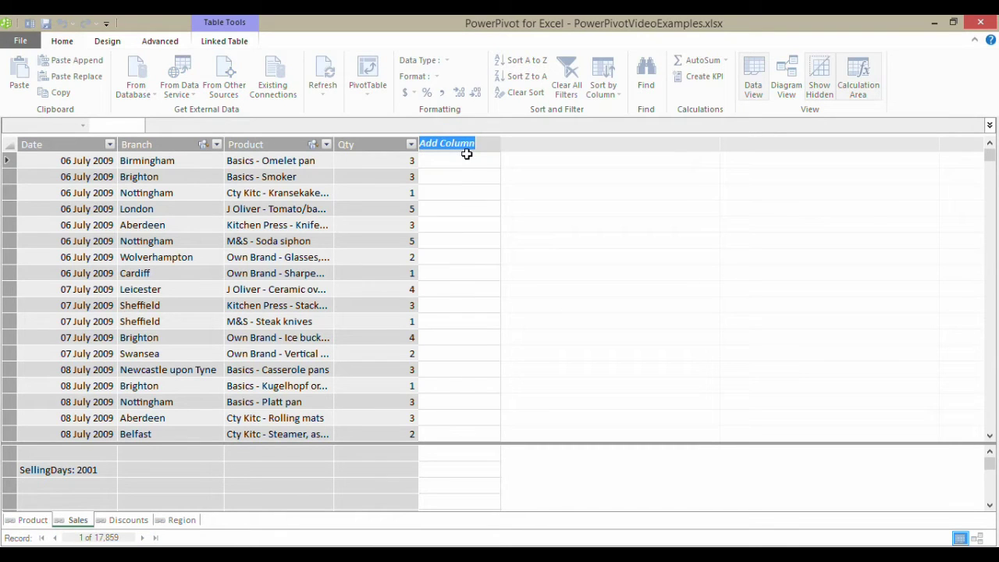
pyautogui.write('Year')
pyautogui.press('Return')
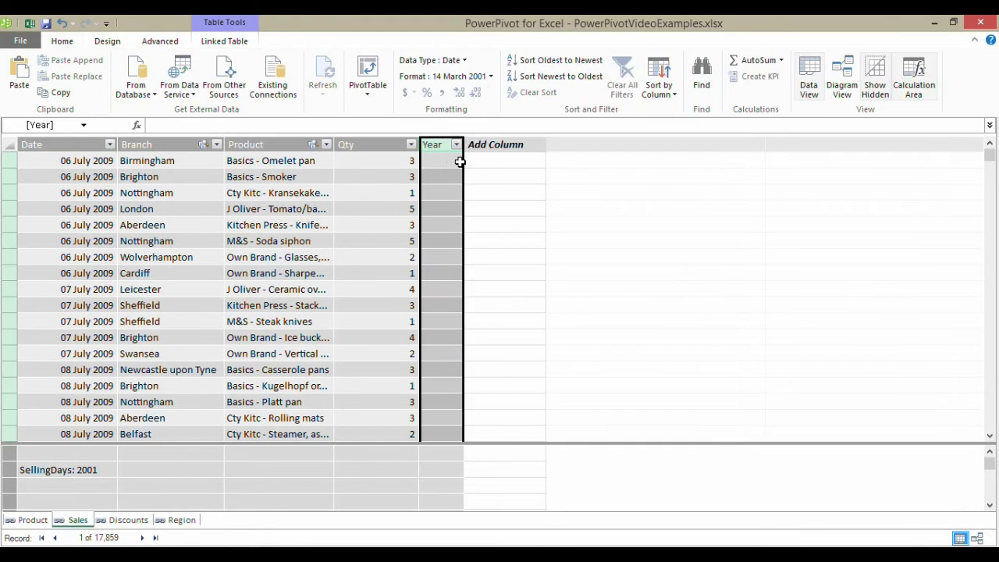
pyautogui.moveTo(463, 147); pyautogui.dragTo(503, 153)
# Fill the Year column with the formula =year([Date])
pyautogui.write('=')
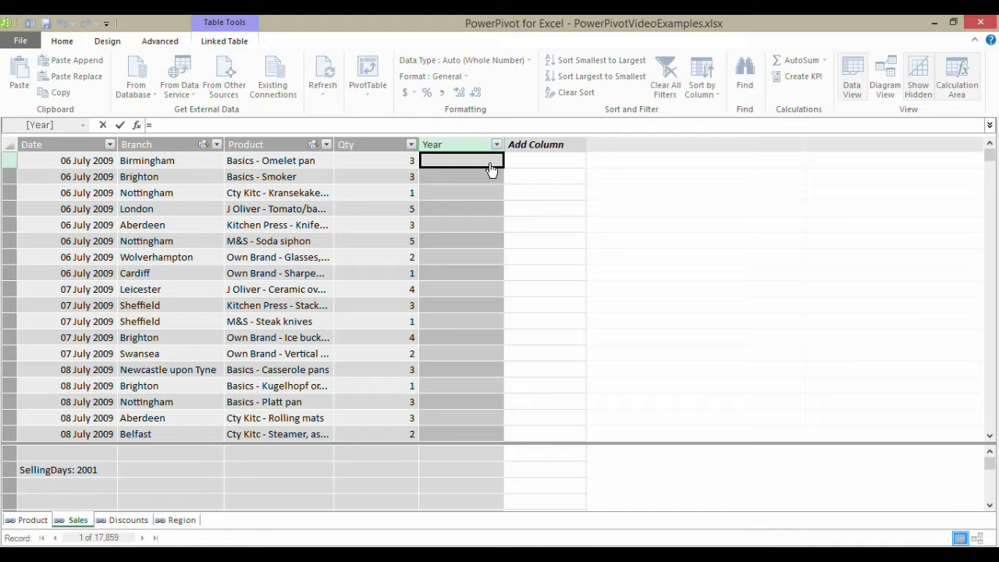
pyautogui.write('year')
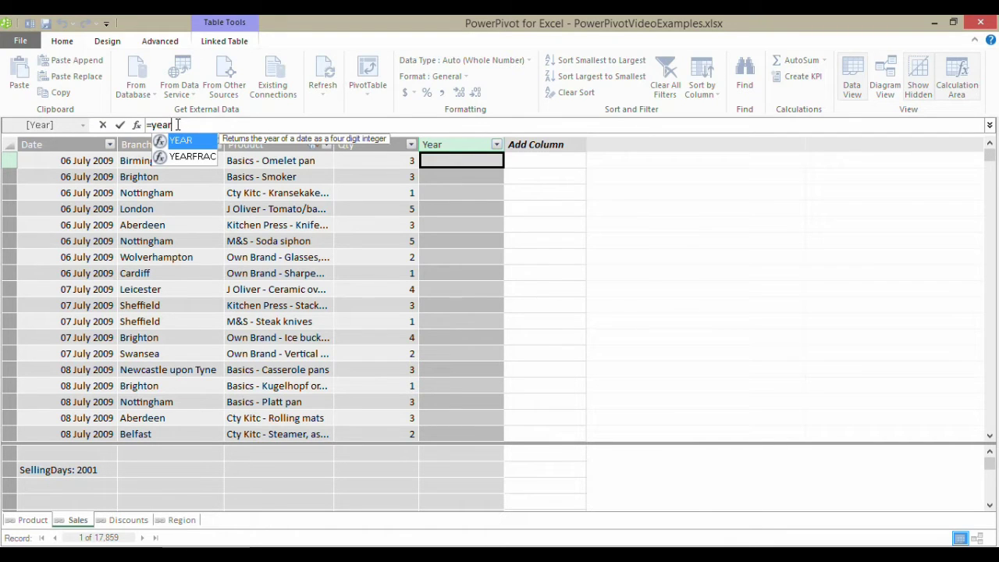
pyautogui.write('(')
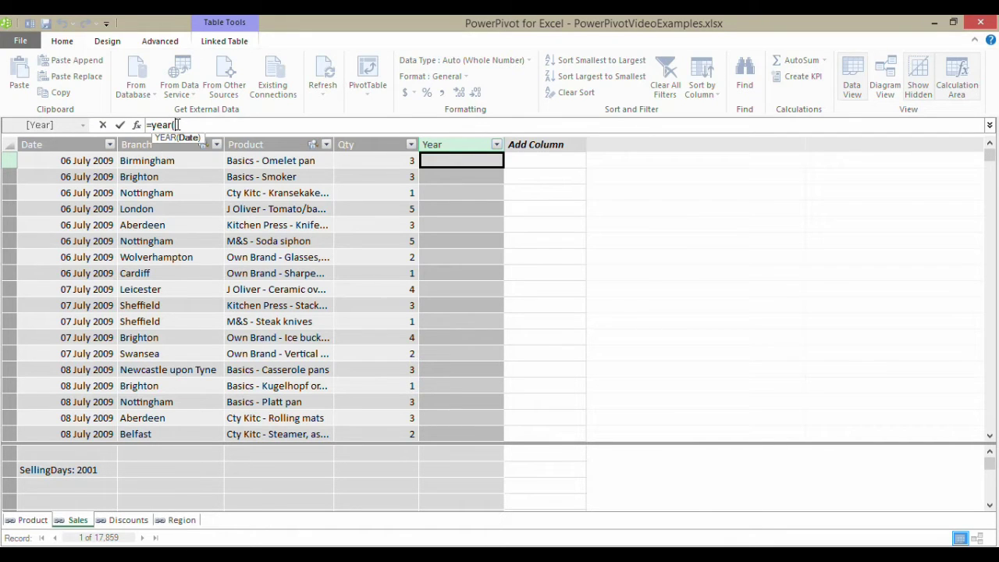
pyautogui.click(70, 142)
pyautogui.write(')')
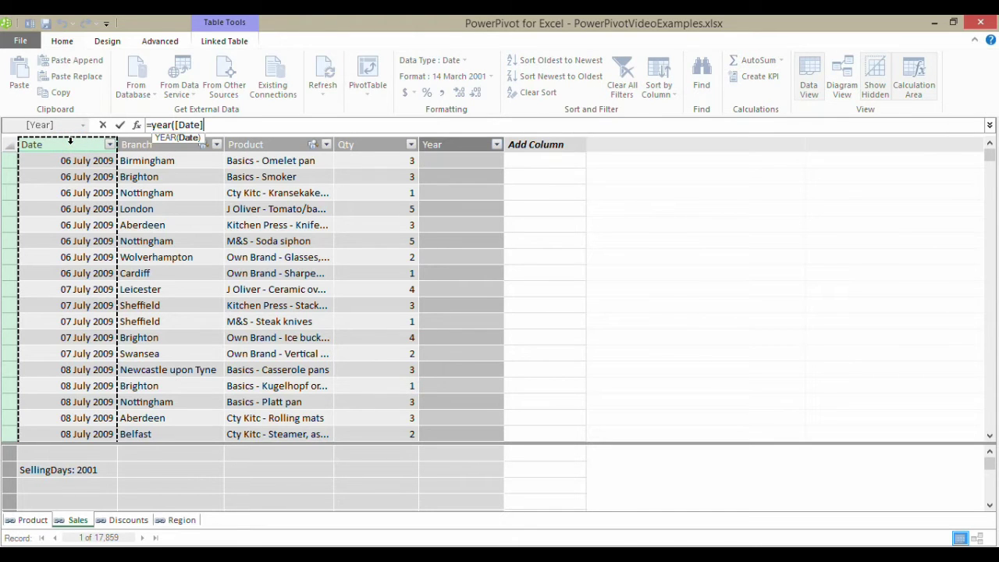
pyautogui.write(')')
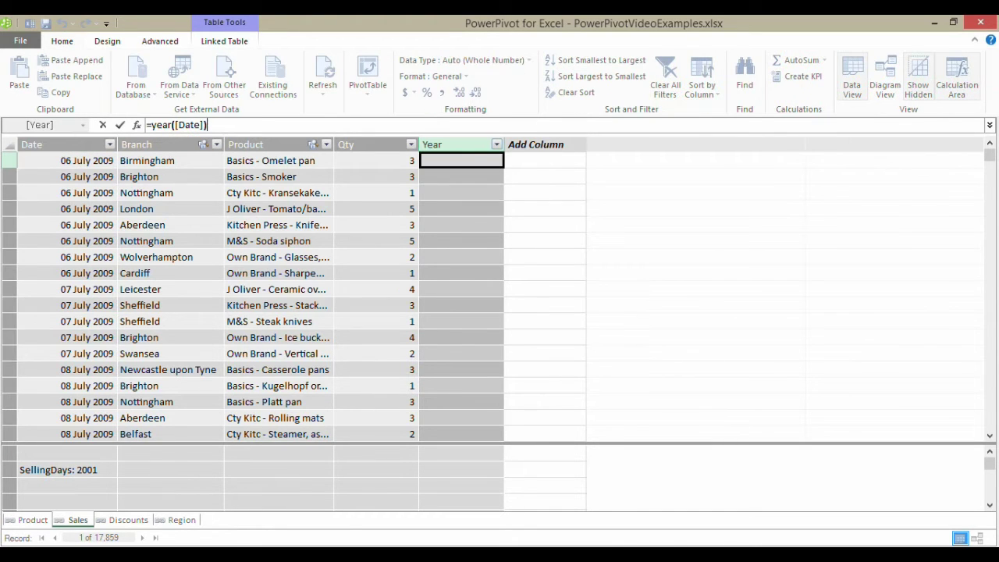
pyautogui.press('Return')
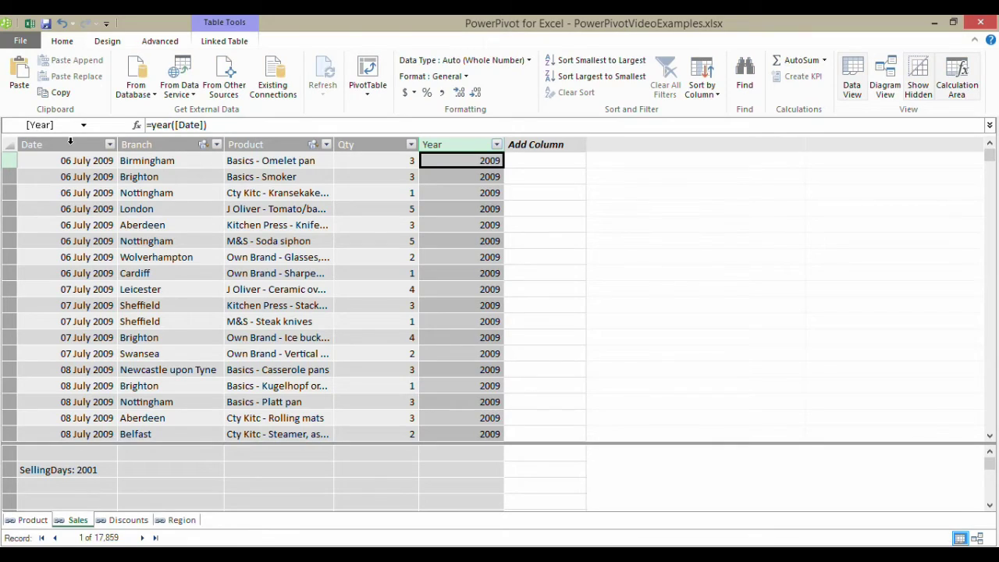
pyautogui.moveTo(990, 157); pyautogui.dragTo(880, 126)
# Add a new column named Month after Year and widen it
pyautogui.doubleClick(538, 143)
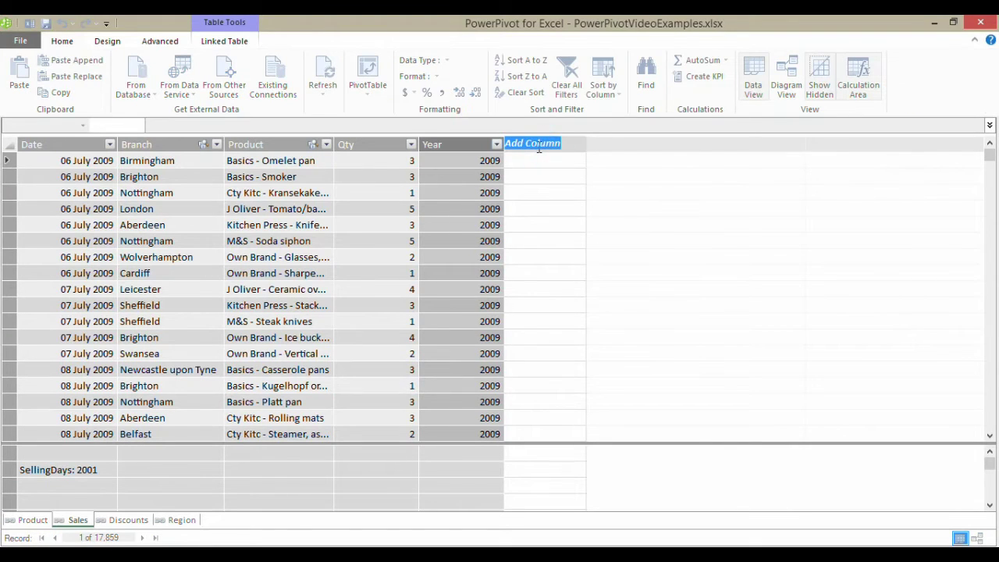
pyautogui.write('Month')
pyautogui.press('Return')
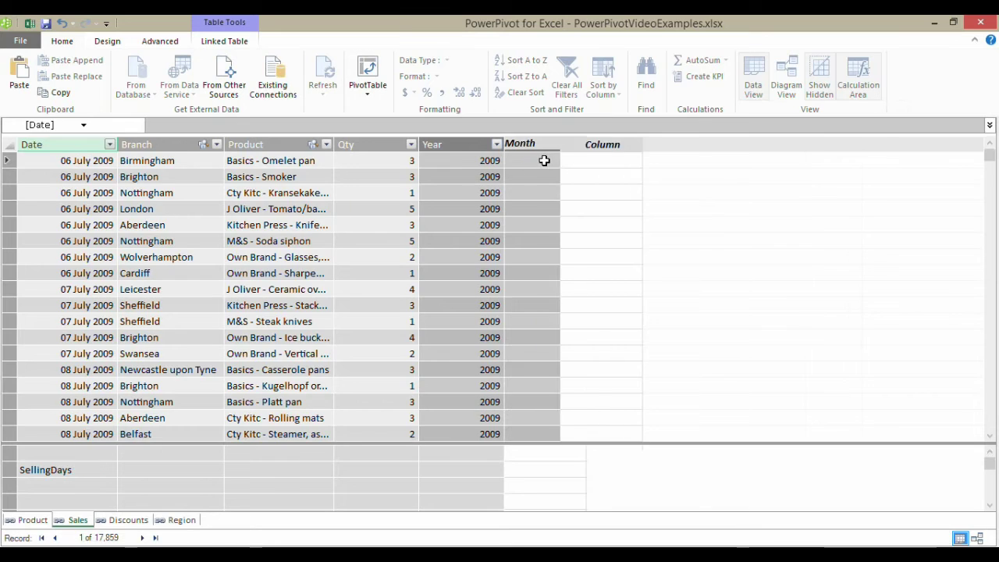
pyautogui.moveTo(560, 145); pyautogui.dragTo(593, 145)
# Fill the Month column with the abbreviated month name using the formula =format([Date],"MMM")
pyautogui.click(559, 164)
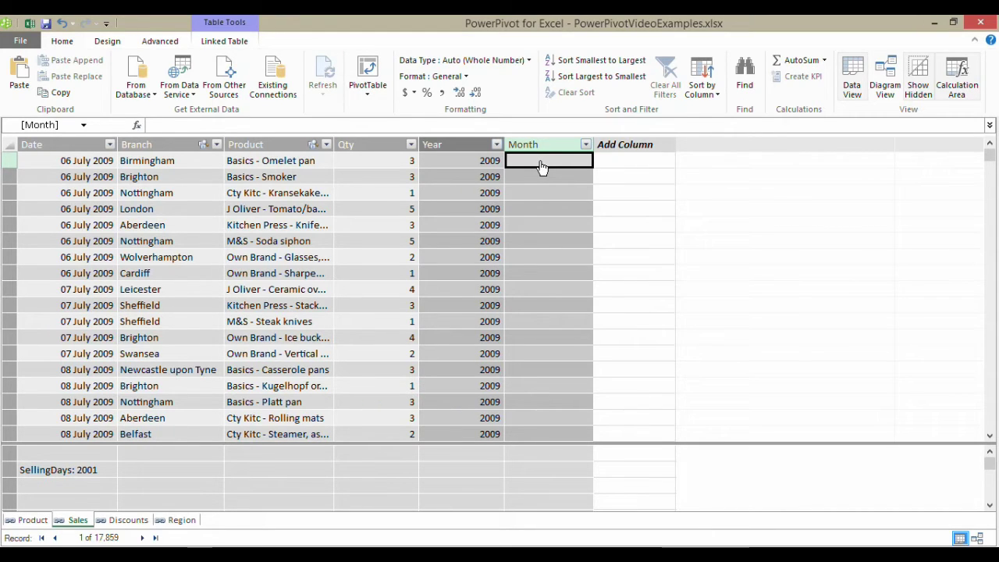
pyautogui.write('=format(')
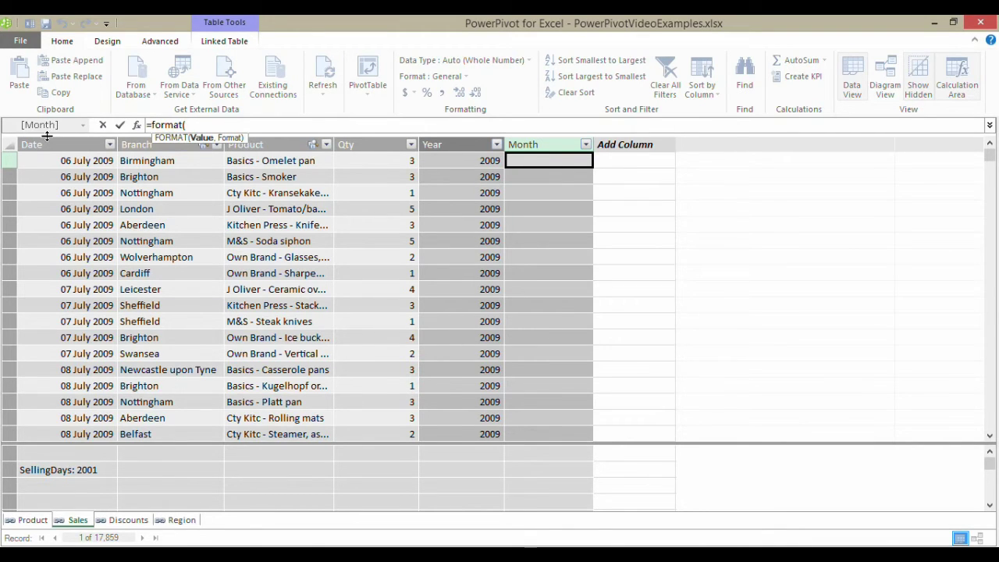
pyautogui.click(52, 143)
pyautogui.write(',"')
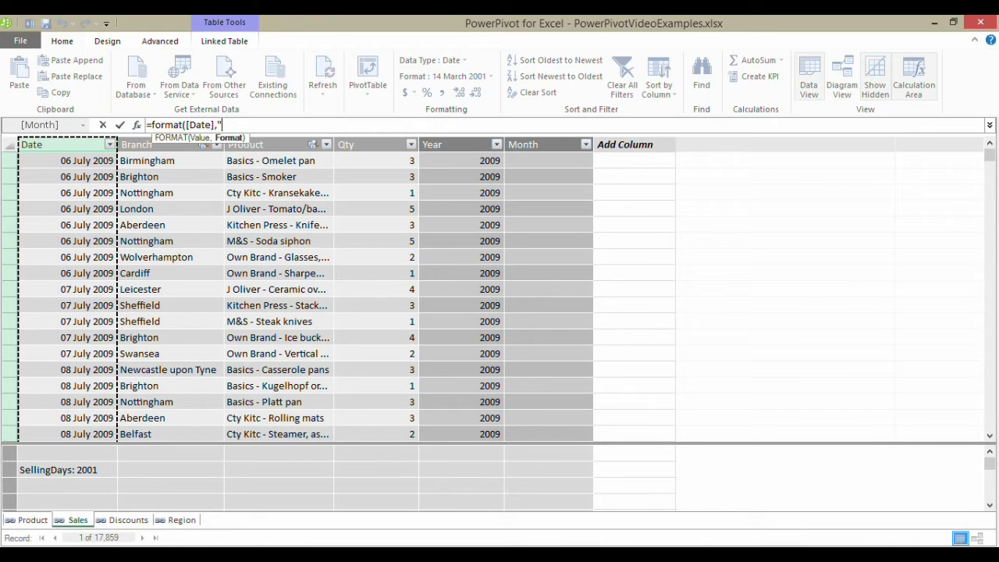
pyautogui.write('MM')
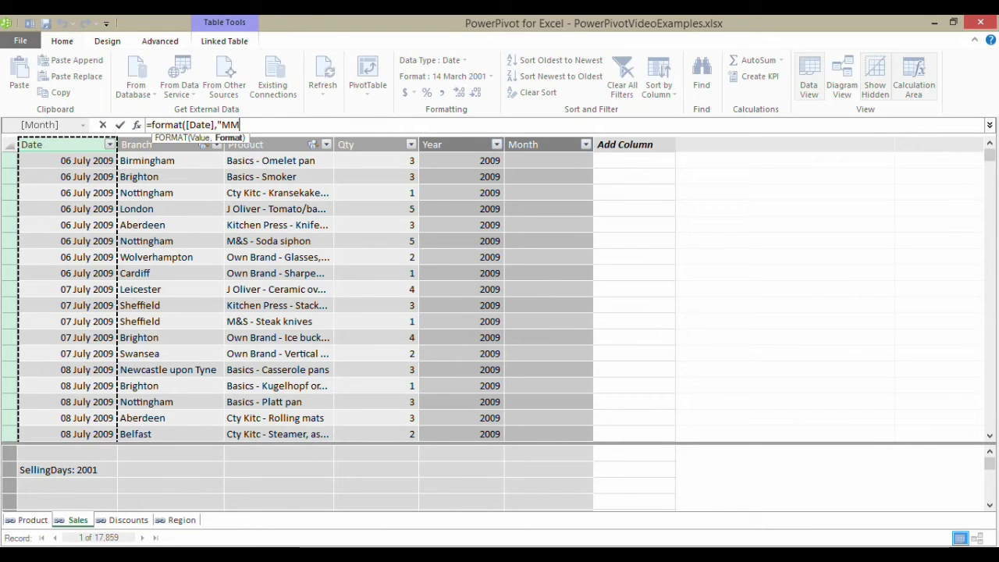
pyautogui.write('M"')
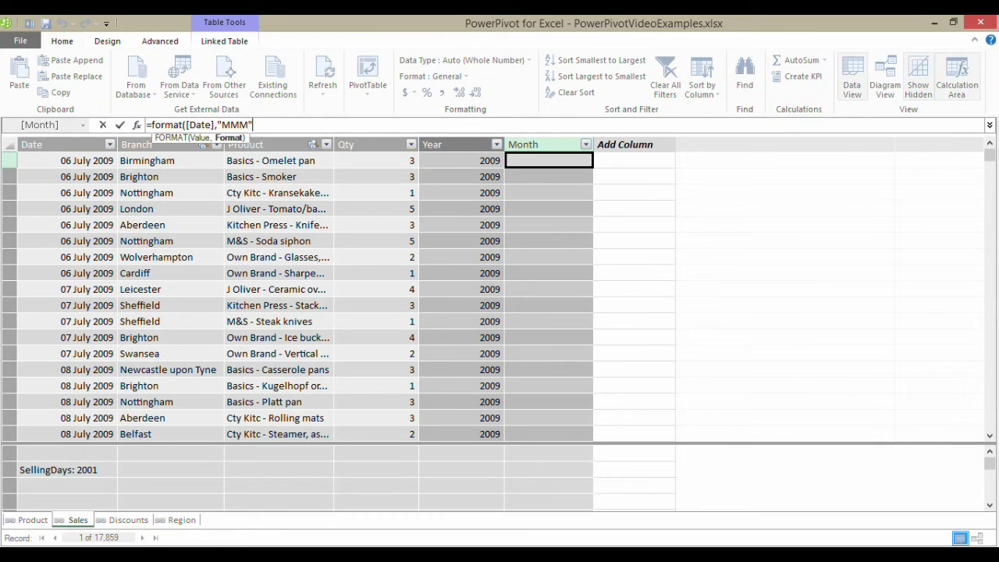
pyautogui.write(')')
pyautogui.press('Return')
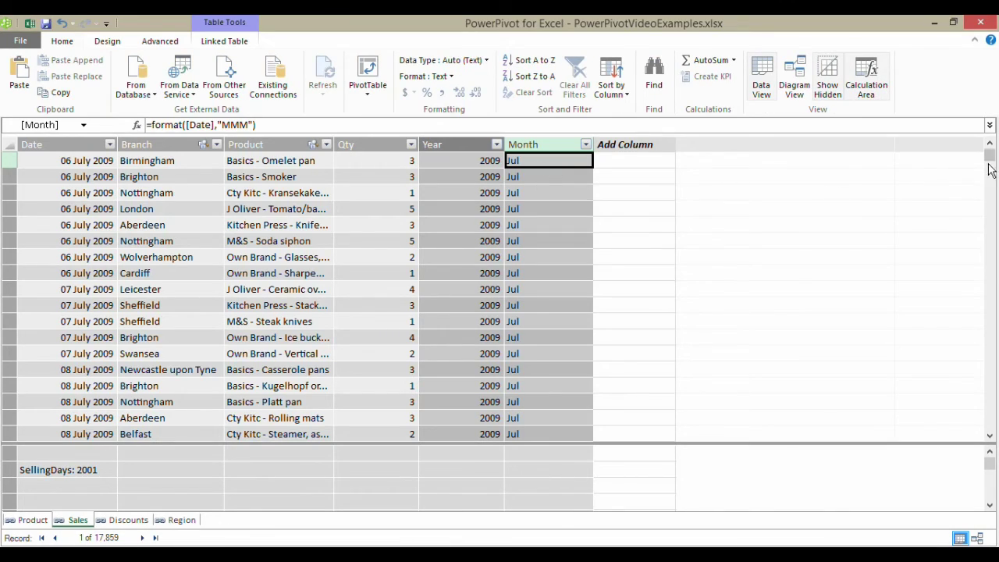
pyautogui.moveTo(990, 171)
pyautogui.mouseDown()
pyautogui.moveTo(996, 434)
pyautogui.moveTo(991, 158)
pyautogui.mouseUp()
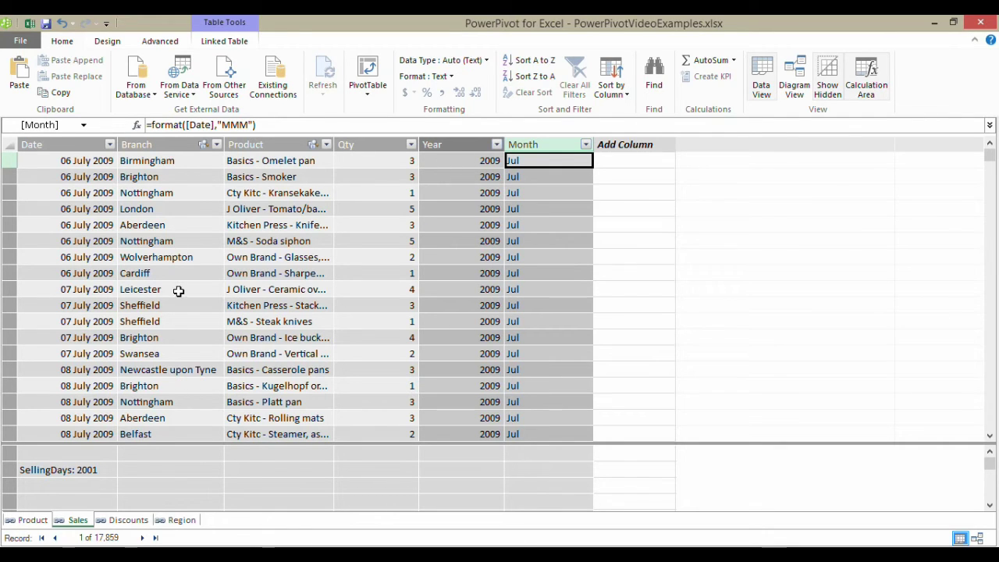
# Create a PivotTable on a new worksheet with Year and then Month from the Sales table as row fields
pyautogui.click(368, 72)
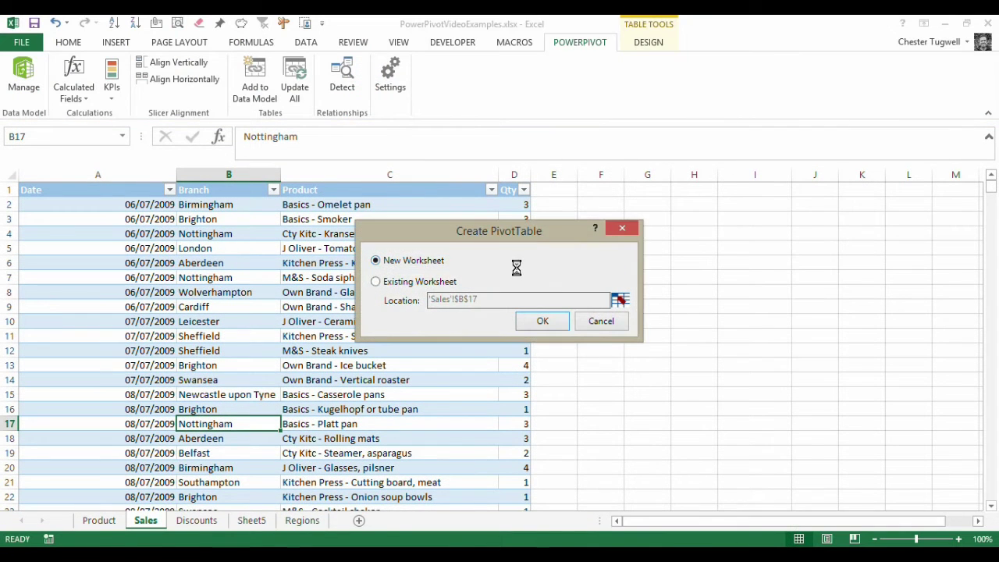
pyautogui.click(546, 320)
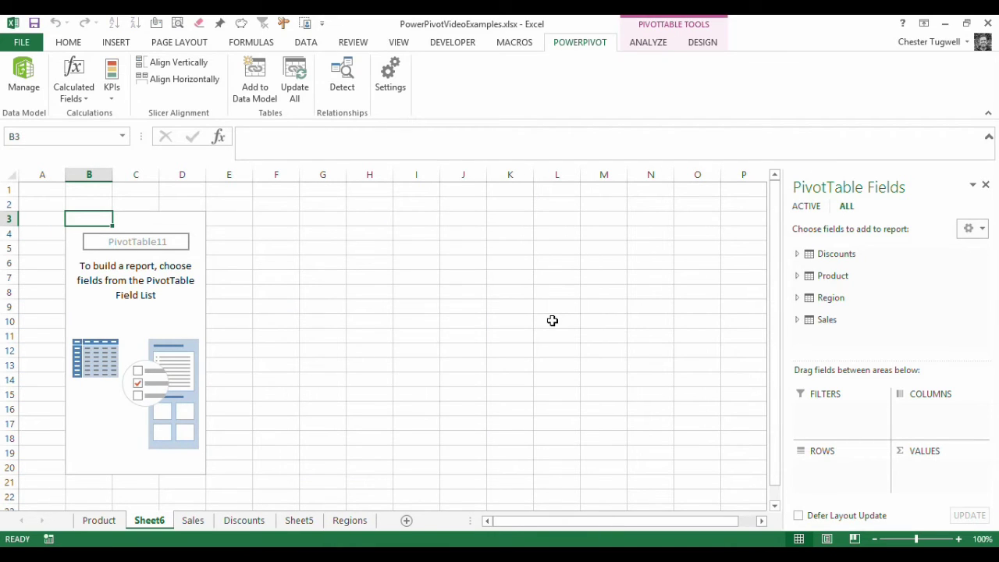
pyautogui.click(797, 320)
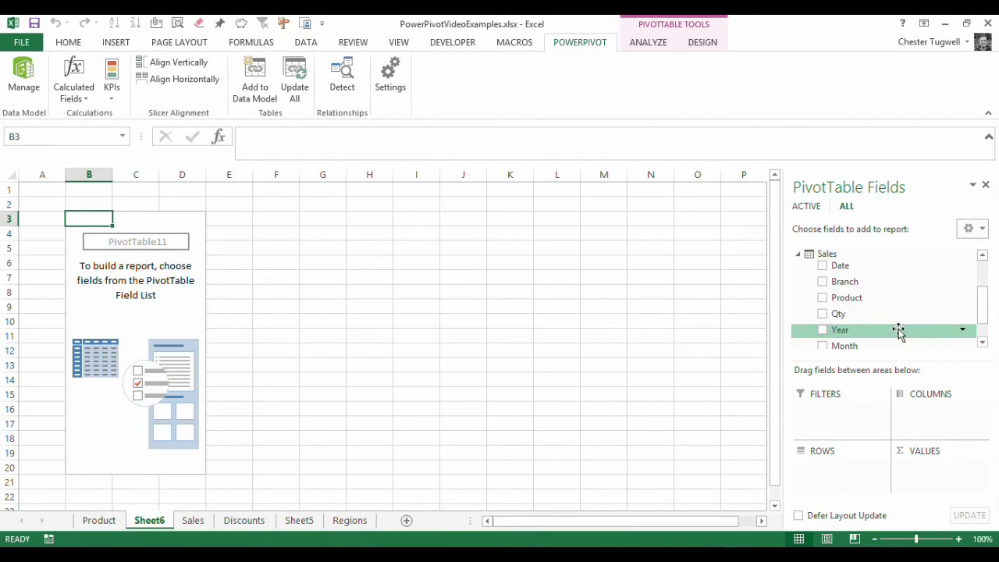
pyautogui.moveTo(982, 295); pyautogui.dragTo(981, 309)
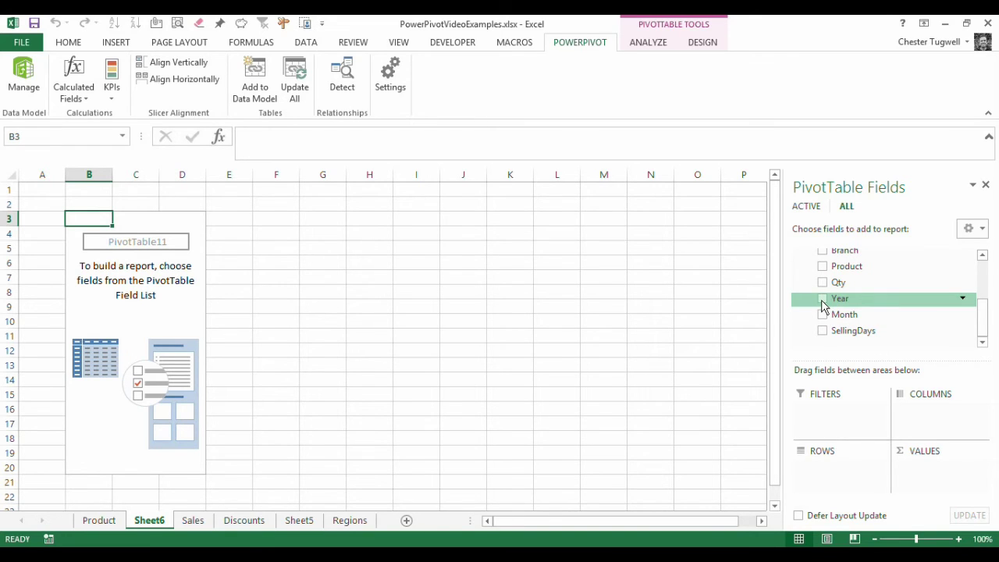
pyautogui.click(823, 301)
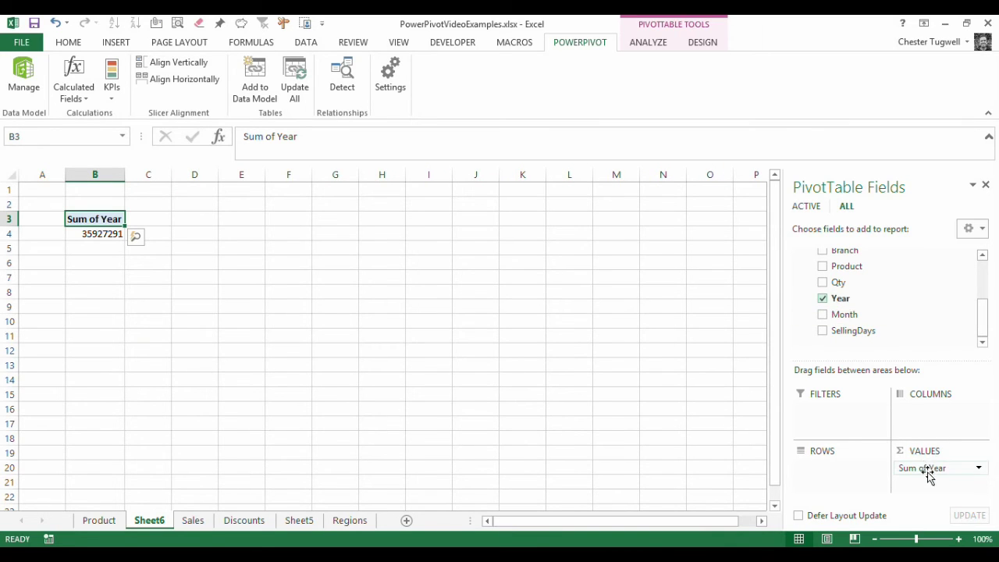
pyautogui.moveTo(919, 468); pyautogui.dragTo(821, 487)
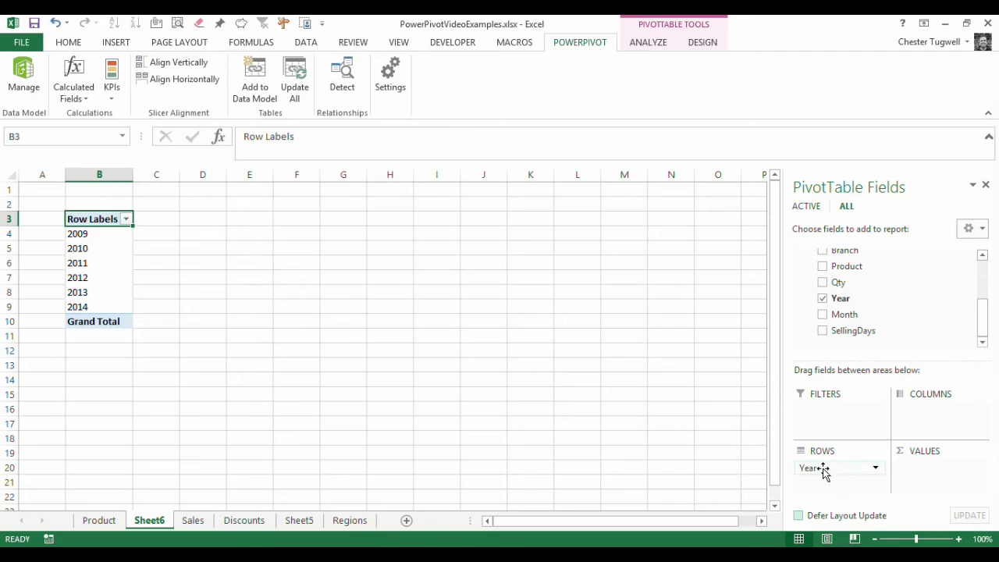
pyautogui.moveTo(832, 314); pyautogui.dragTo(834, 484)
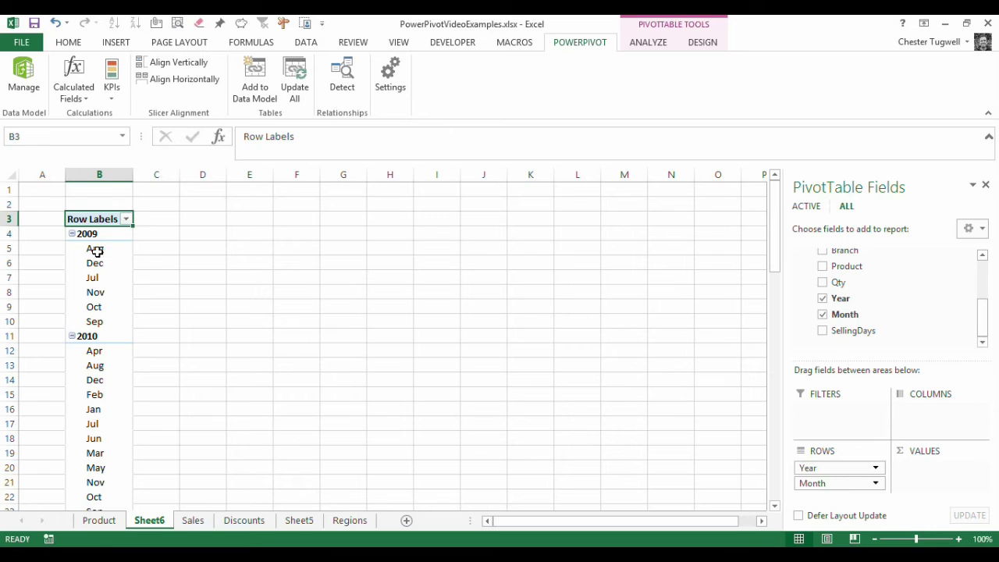
pyautogui.moveTo(774, 223)
pyautogui.mouseDown()
pyautogui.moveTo(798, 363)
pyautogui.moveTo(779, 219)
pyautogui.mouseUp()
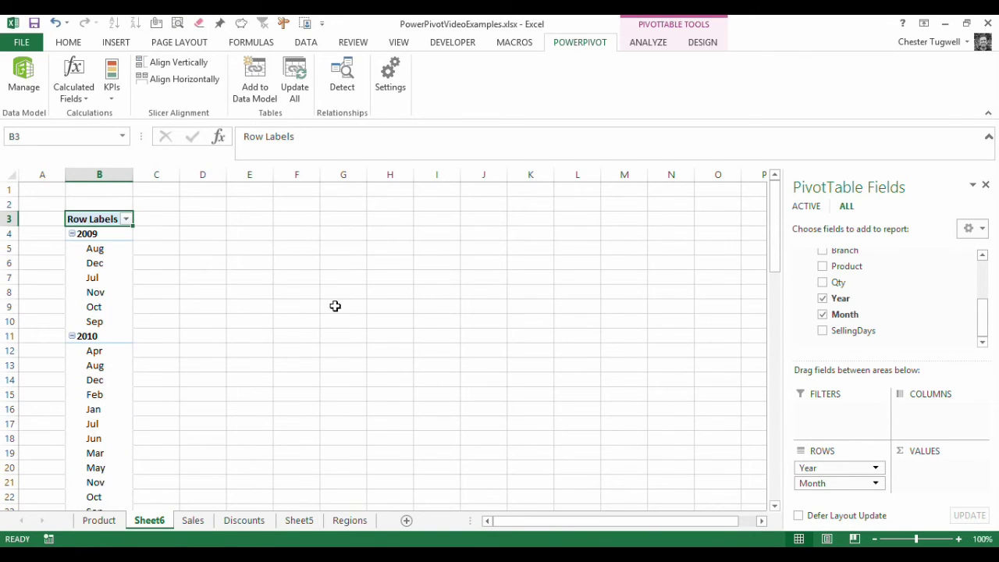
# Show the PivotTable in outline form and check the sort and filter options of its Month field
pyautogui.click(113, 248)
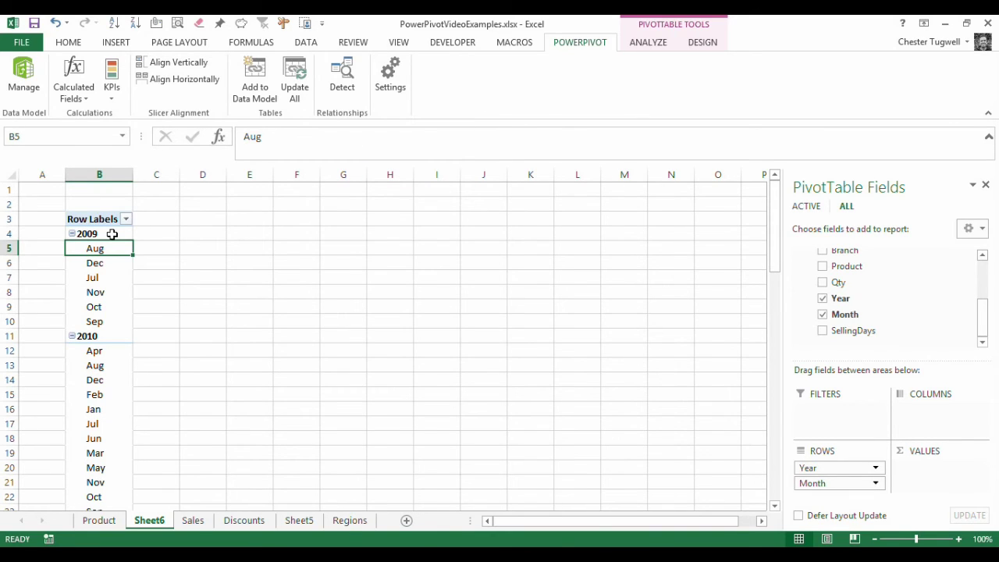
pyautogui.click(702, 45)
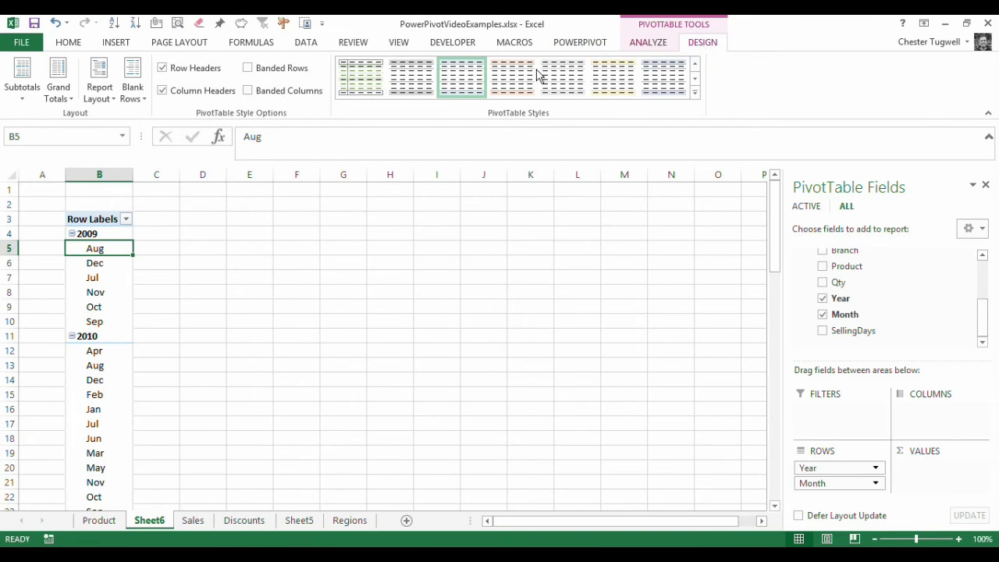
pyautogui.click(100, 92)
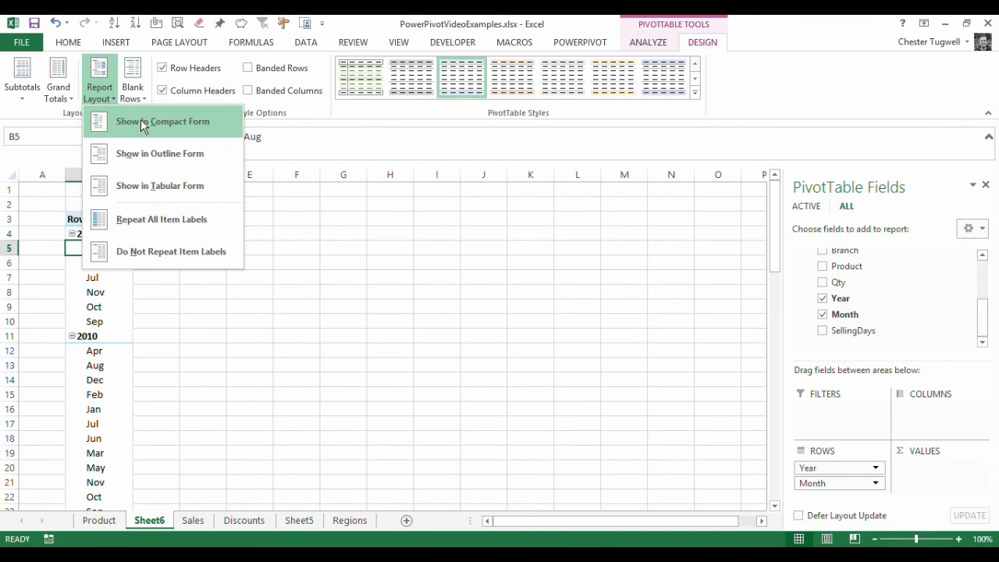
pyautogui.click(141, 153)
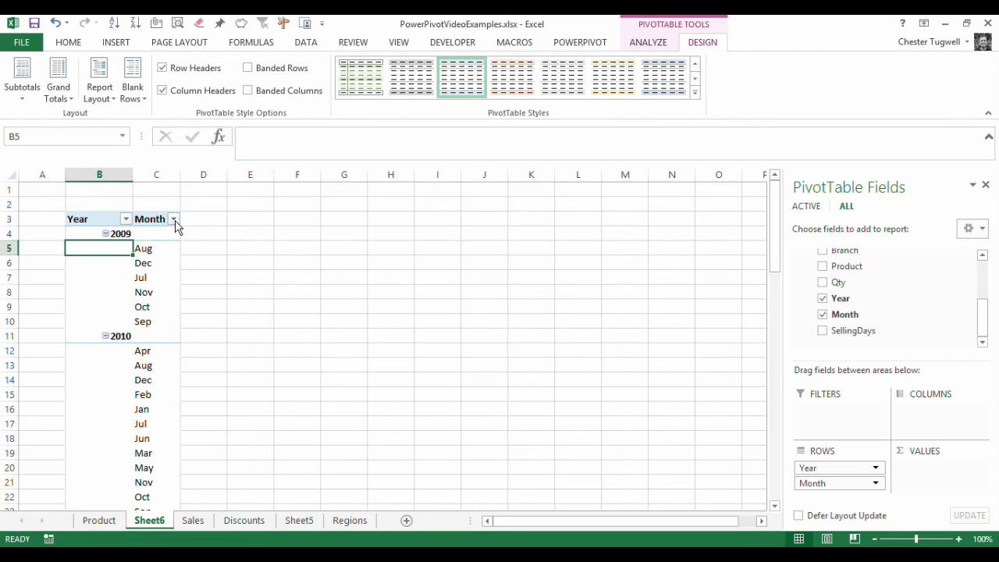
pyautogui.click(174, 220)
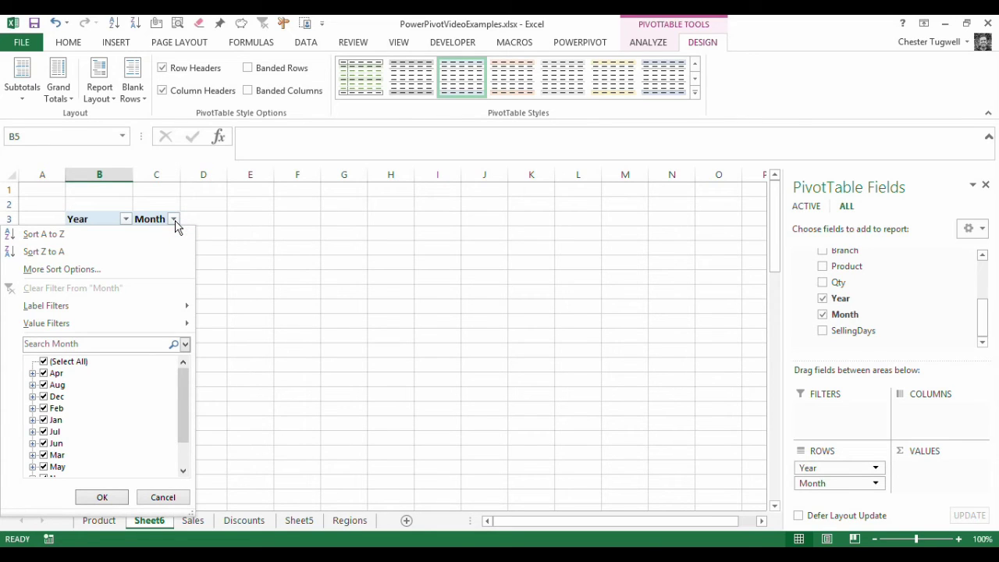
pyautogui.click(209, 220)
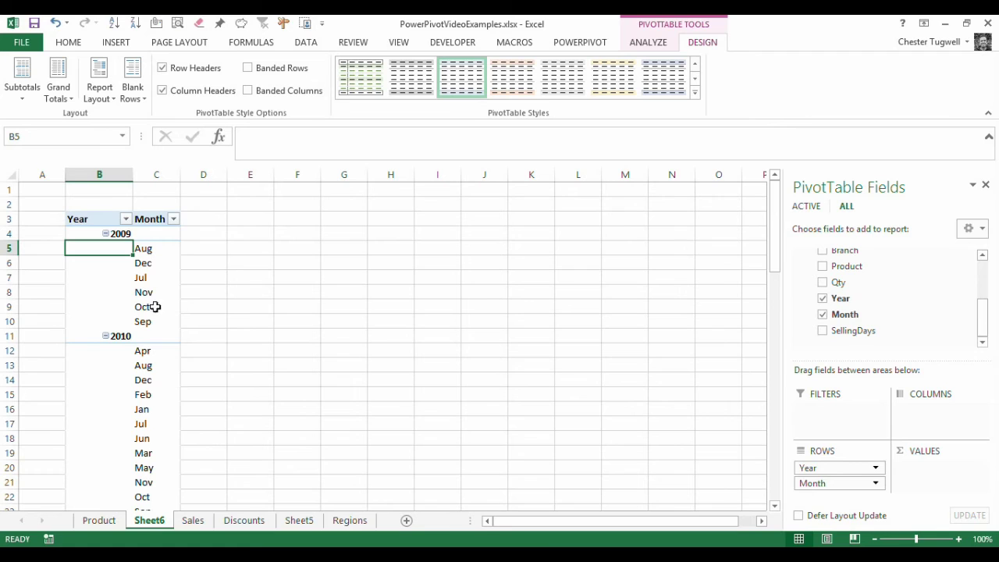
# Sort the Month field ascending by Month, with automatic sorting on report update off and the Jan, Feb, Mar list as first key sort order
pyautogui.click(174, 221)
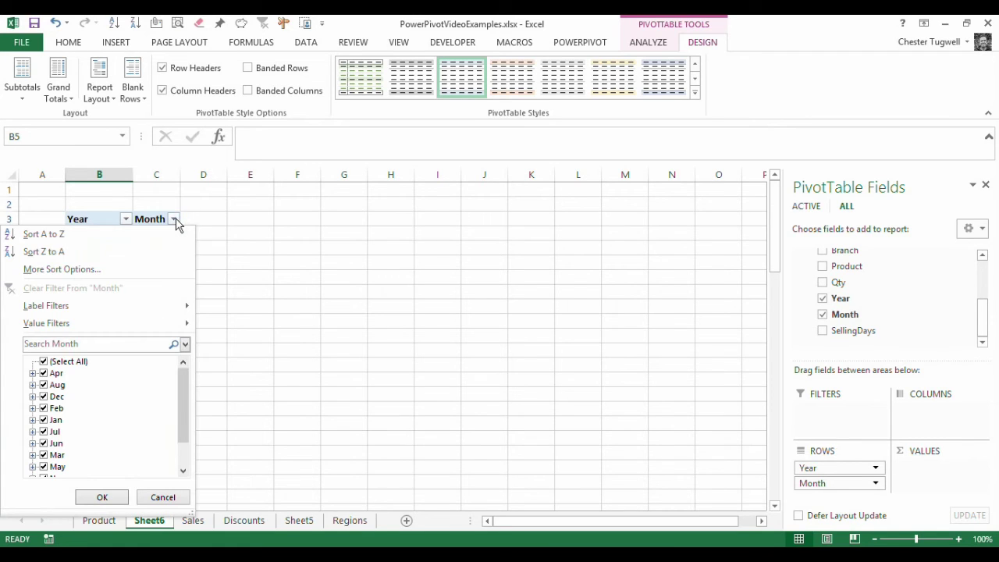
pyautogui.click(83, 269)
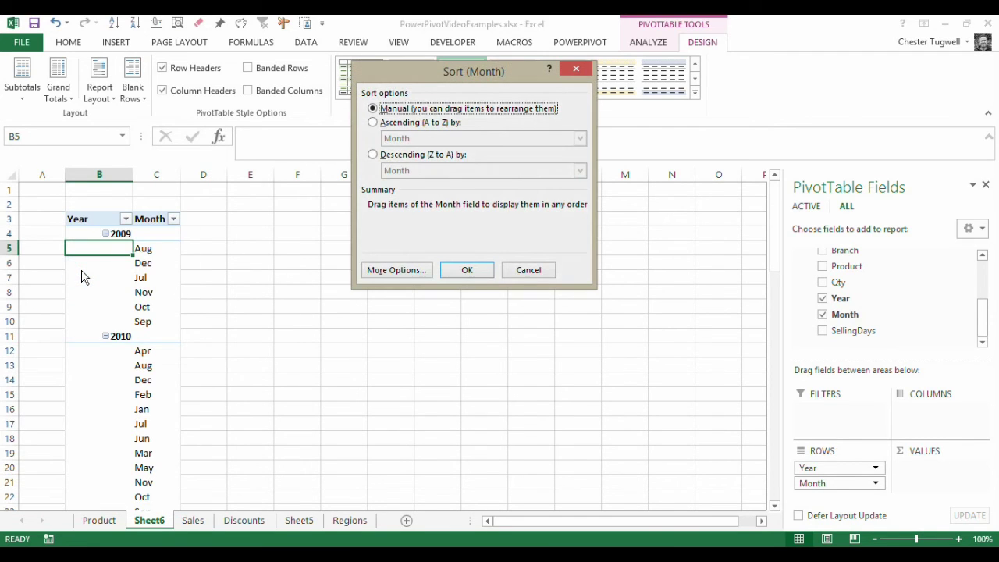
pyautogui.click(373, 125)
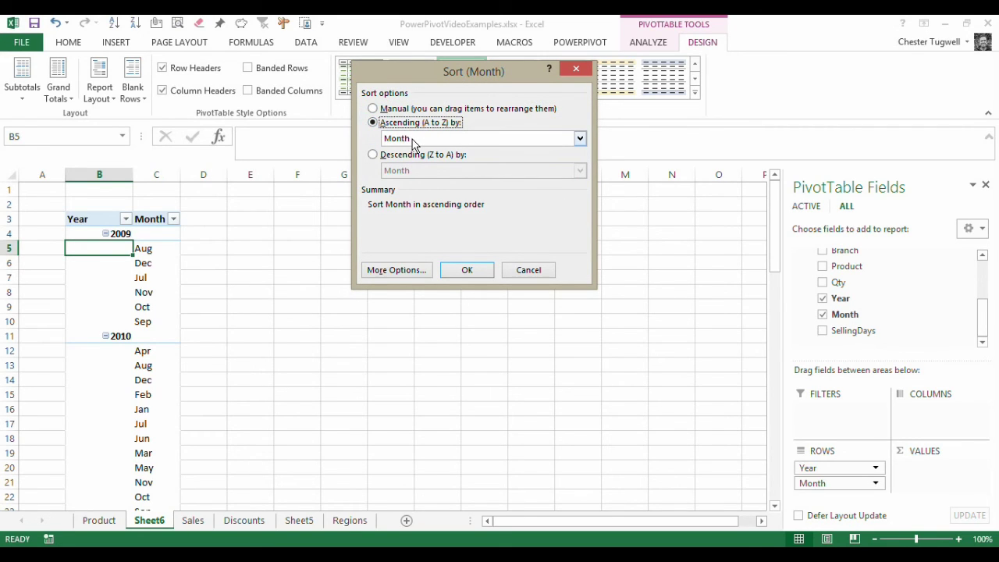
pyautogui.click(399, 271)
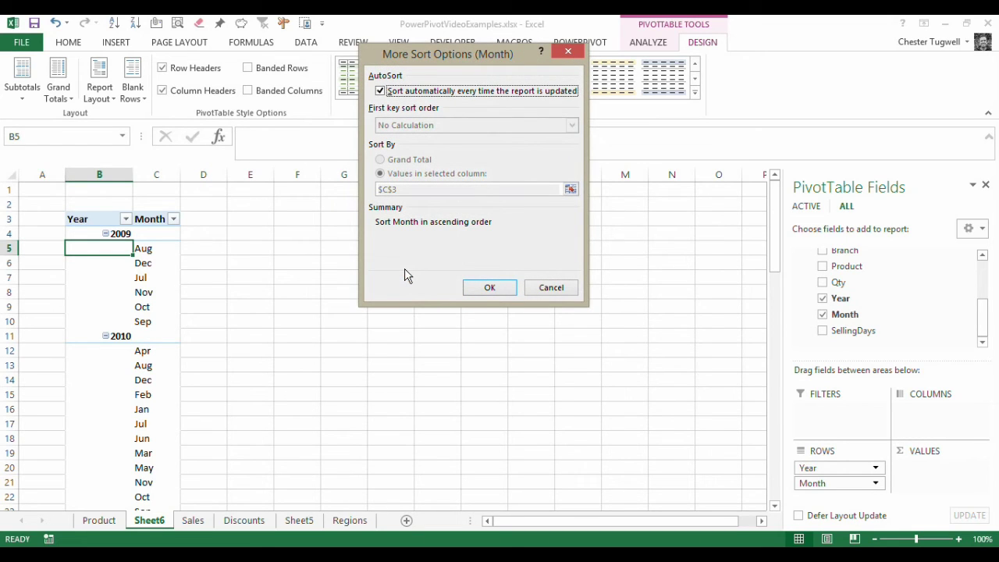
pyautogui.click(380, 92)
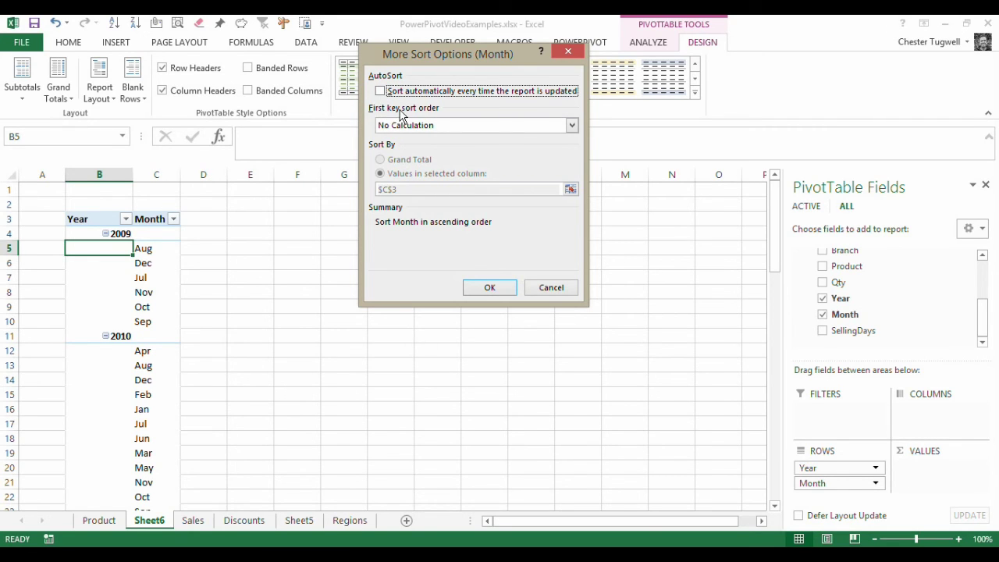
pyautogui.click(572, 126)
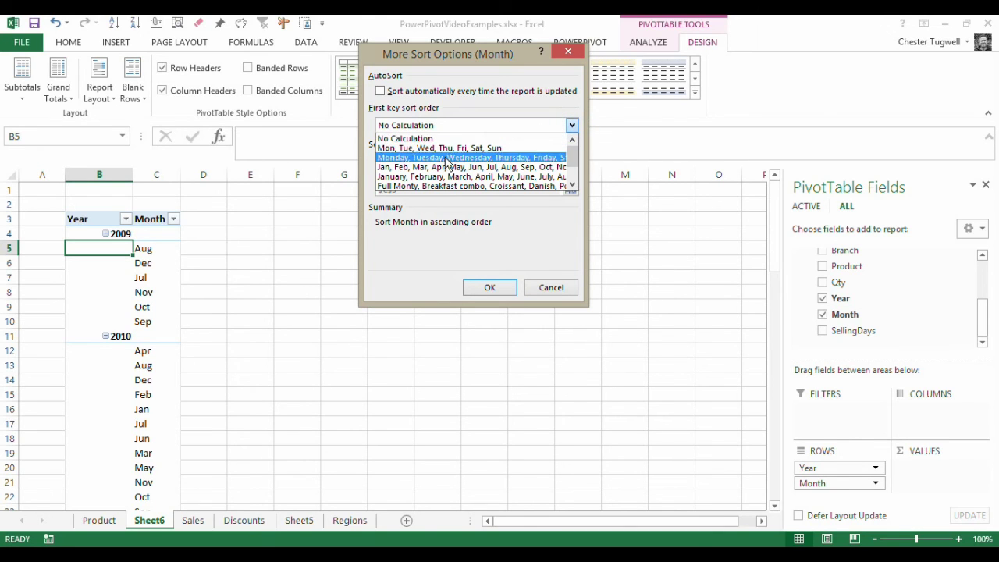
pyautogui.click(396, 168)
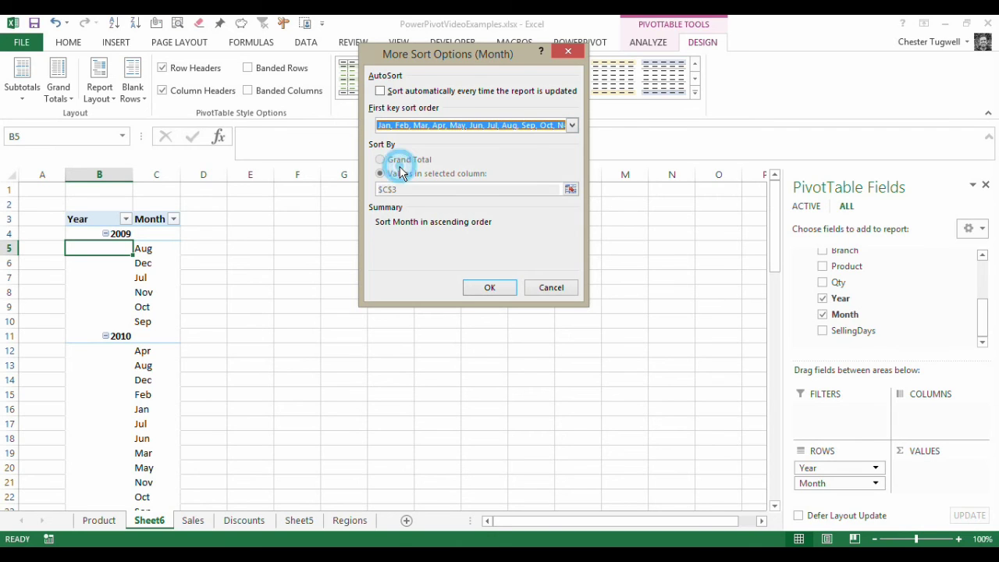
pyautogui.click(484, 289)
pyautogui.click(481, 271)
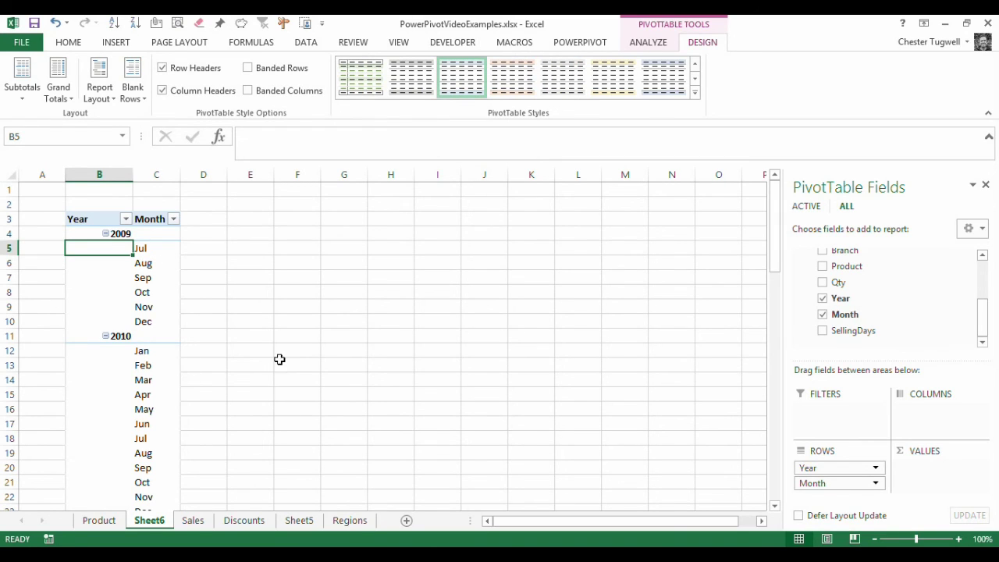
# Add the SellingDays field from the Sales table to the PivotTable as a value
pyautogui.moveTo(983, 320)
pyautogui.mouseDown()
pyautogui.moveTo(982, 309)
pyautogui.moveTo(981, 319)
pyautogui.mouseUp()
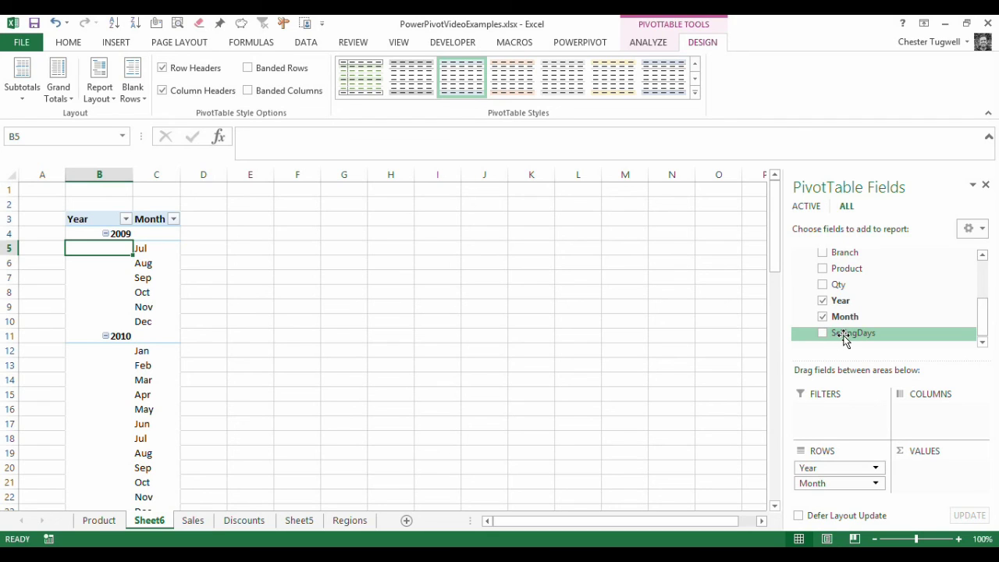
pyautogui.moveTo(840, 333); pyautogui.dragTo(936, 482)
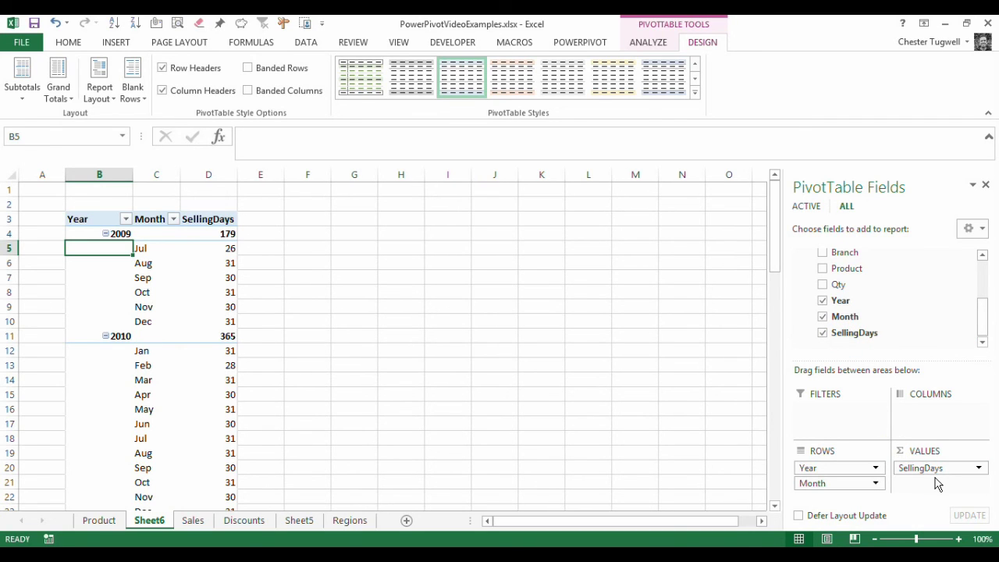